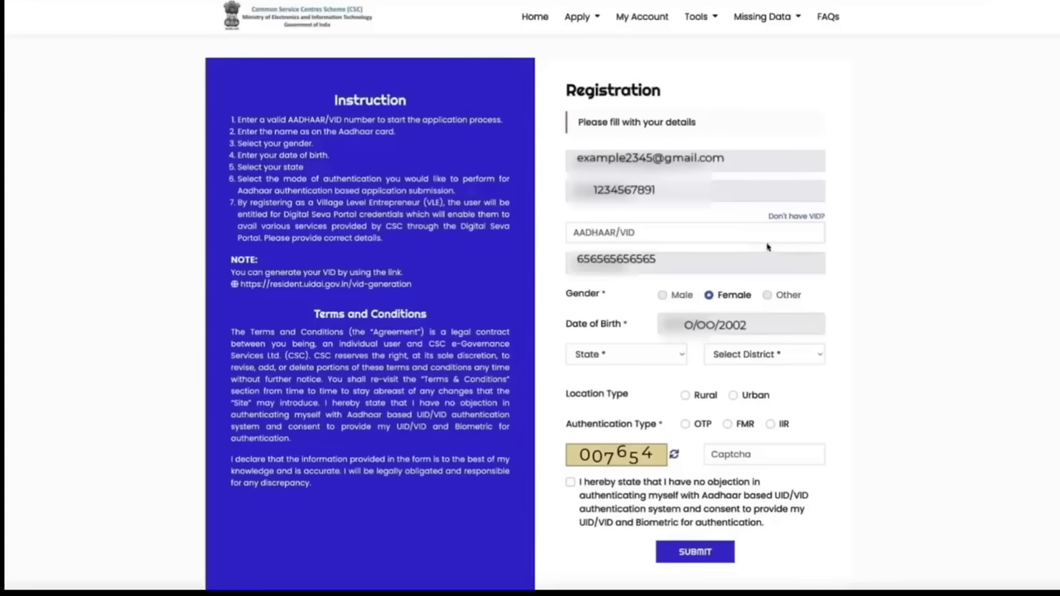
Enter the Aadhaar number, then choose Uttar Pradesh, Sitapur district and the Rural location type
{"action": "left_click", "coordinate": [739, 238]}
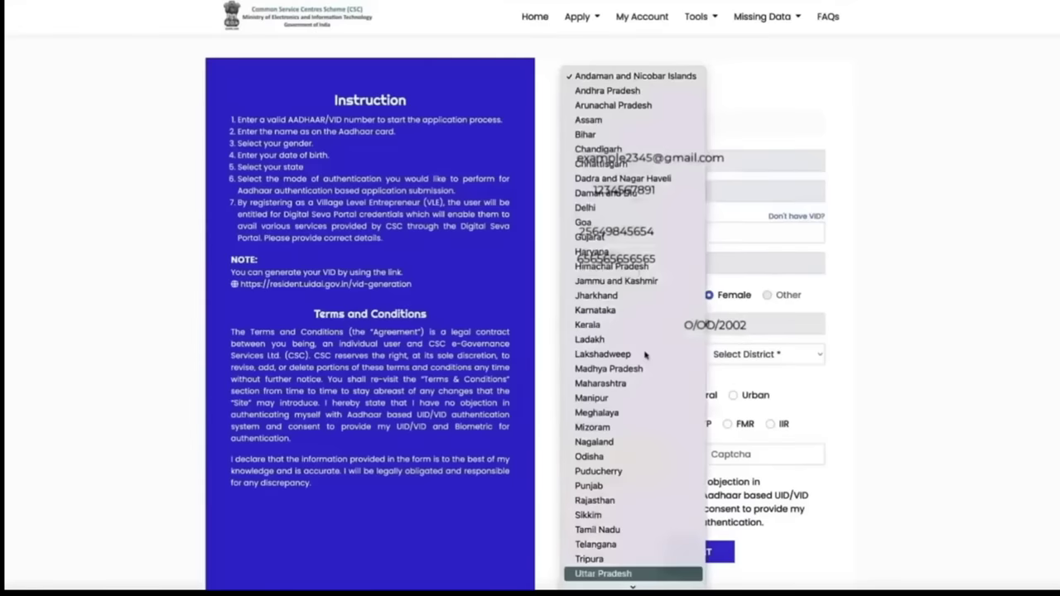
{"action": "left_click", "coordinate": [634, 572]}
{"action": "left_click", "coordinate": [652, 354]}
{"action": "left_click", "coordinate": [654, 354]}
{"action": "left_click", "coordinate": [786, 354]}
{"action": "left_click", "coordinate": [793, 358]}
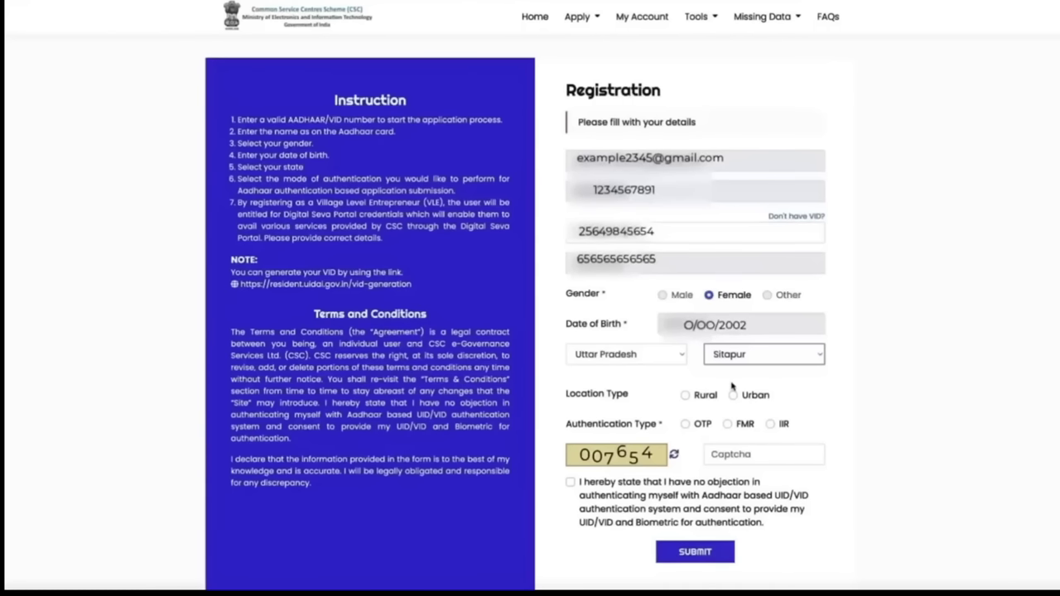
{"action": "left_click", "coordinate": [685, 396]}
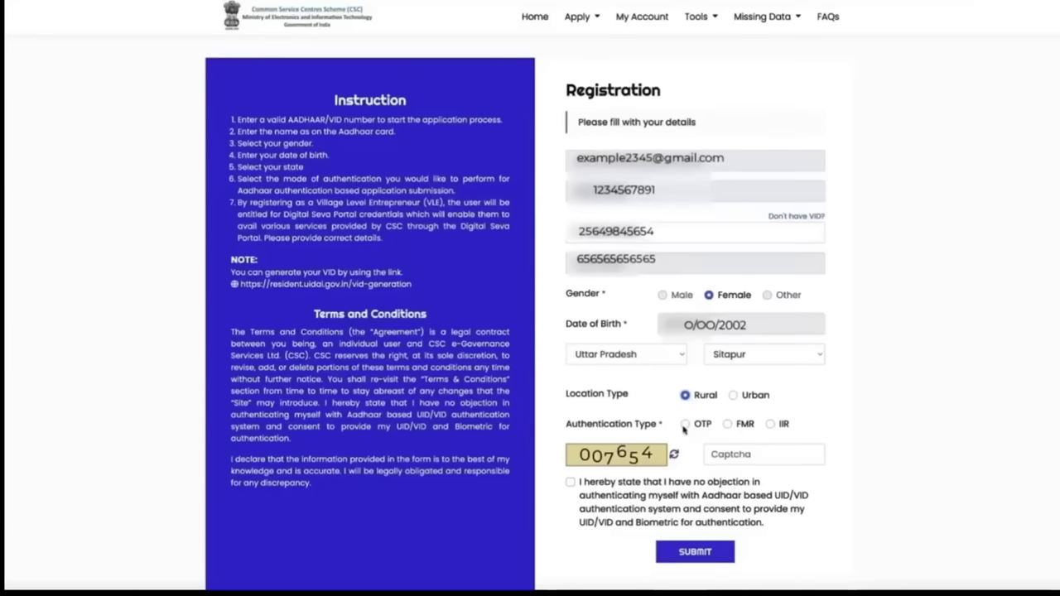
Select OTP authentication, enter captcha 007654 and accept the Aadhaar consent
{"action": "left_click", "coordinate": [685, 424]}
{"action": "left_click", "coordinate": [749, 457]}
{"action": "type", "text": "007654"}
{"action": "left_click", "coordinate": [571, 481]}
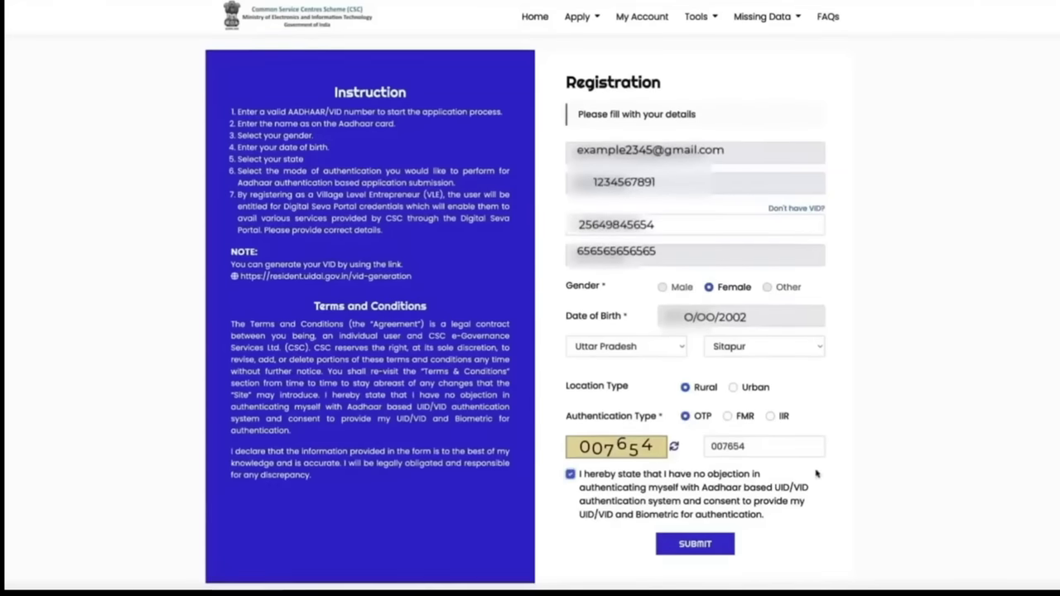
{"action": "left_click", "coordinate": [681, 551]}
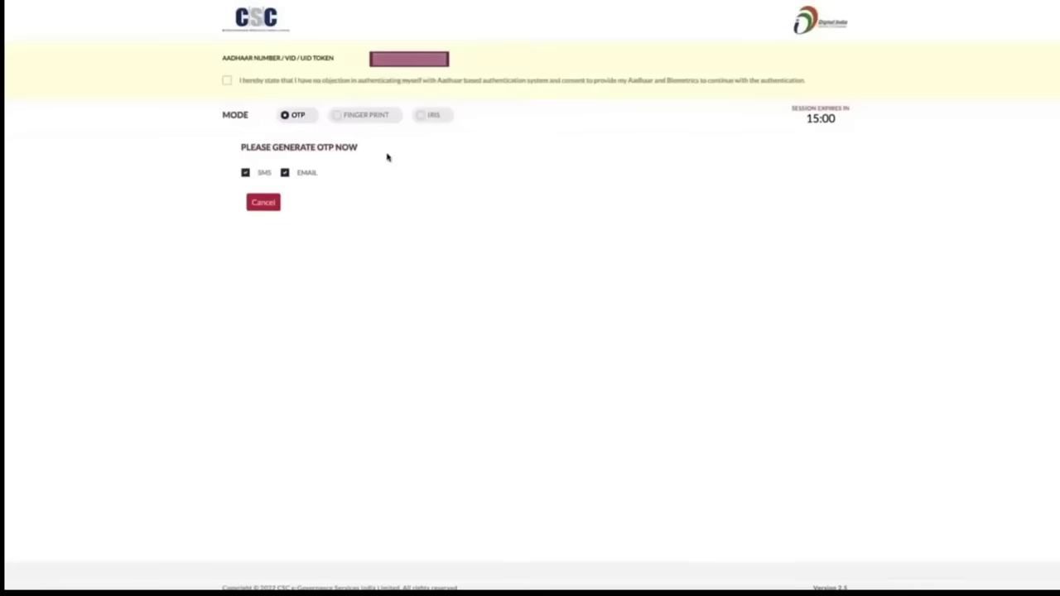
Accept consent, generate an OTP to mobile and email, and validate the received code
{"action": "left_click", "coordinate": [227, 80]}
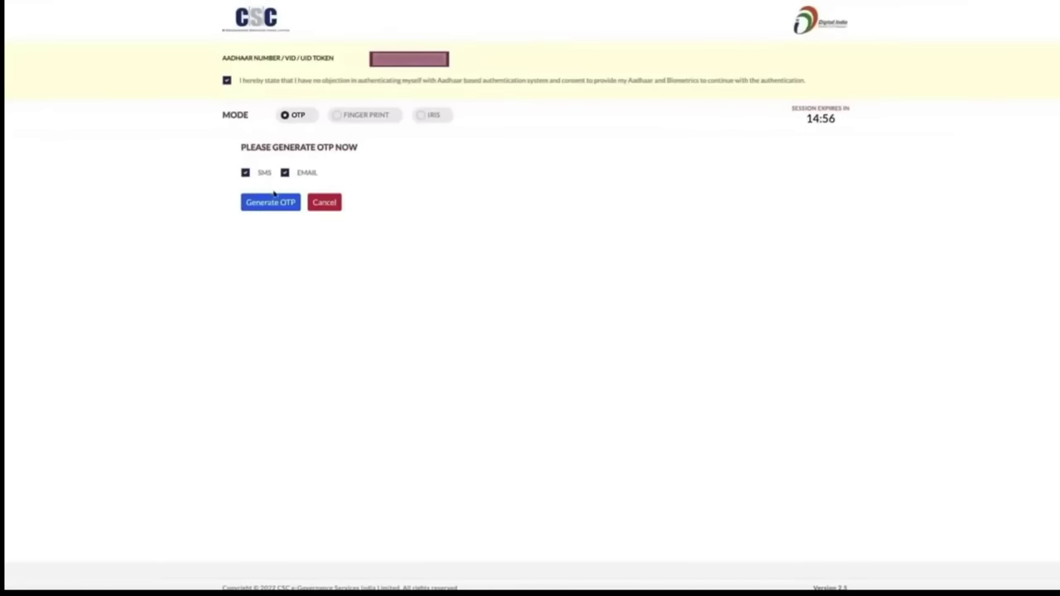
{"action": "left_click", "coordinate": [272, 209]}
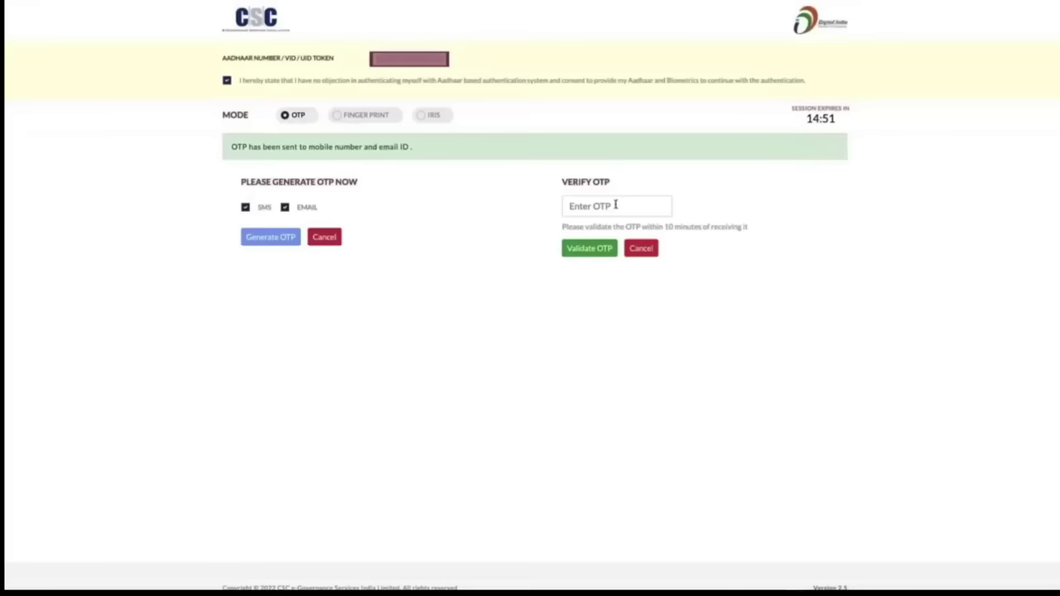
{"action": "left_click", "coordinate": [616, 205]}
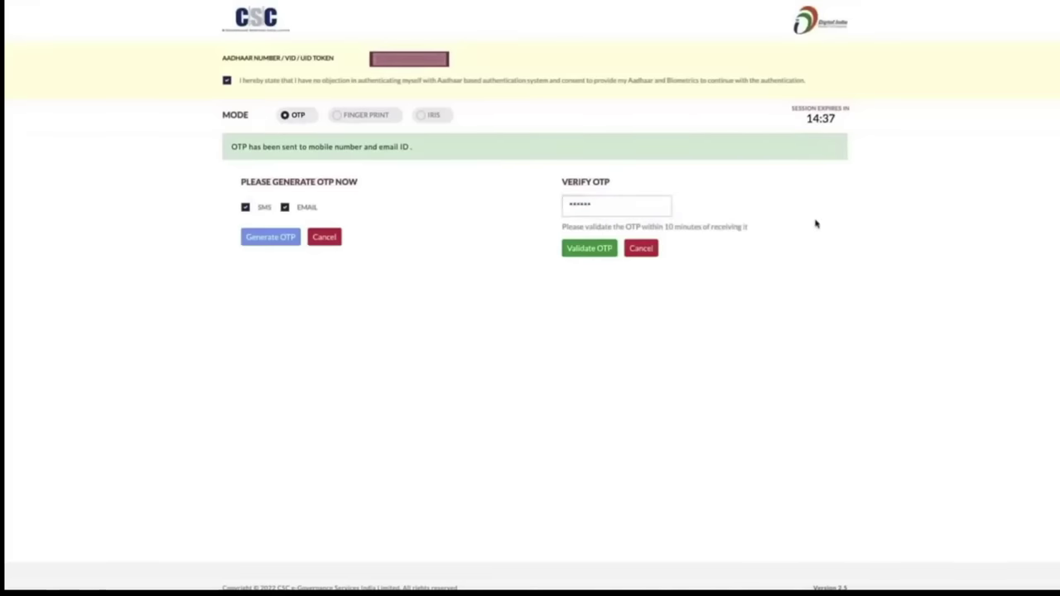
{"action": "left_click", "coordinate": [586, 251]}
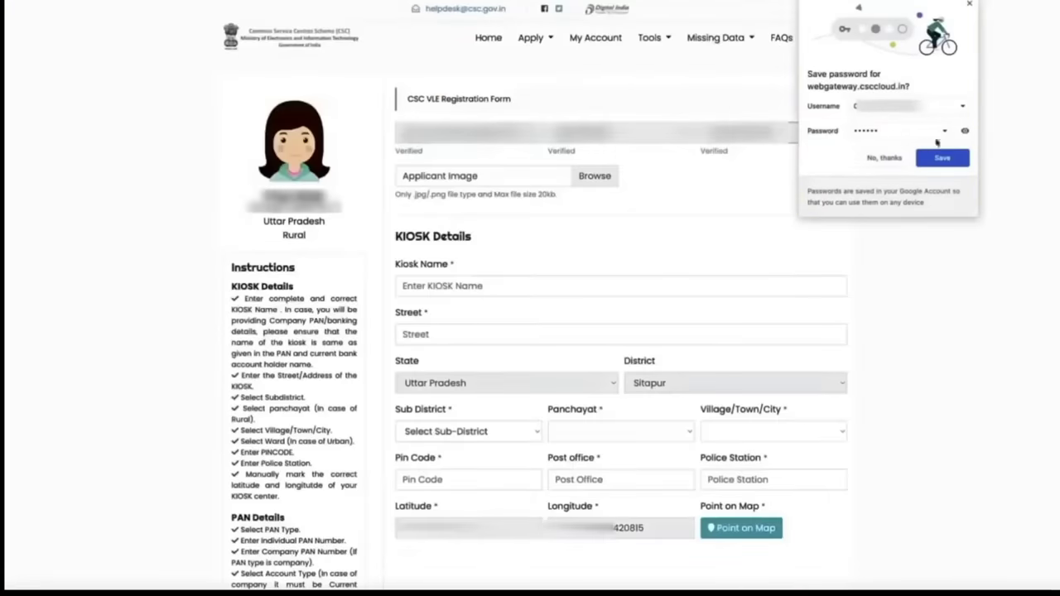
Decline saving the password and upload IMG_8434_2 (1).jpg from Downloads as the applicant image
{"action": "left_click", "coordinate": [900, 156]}
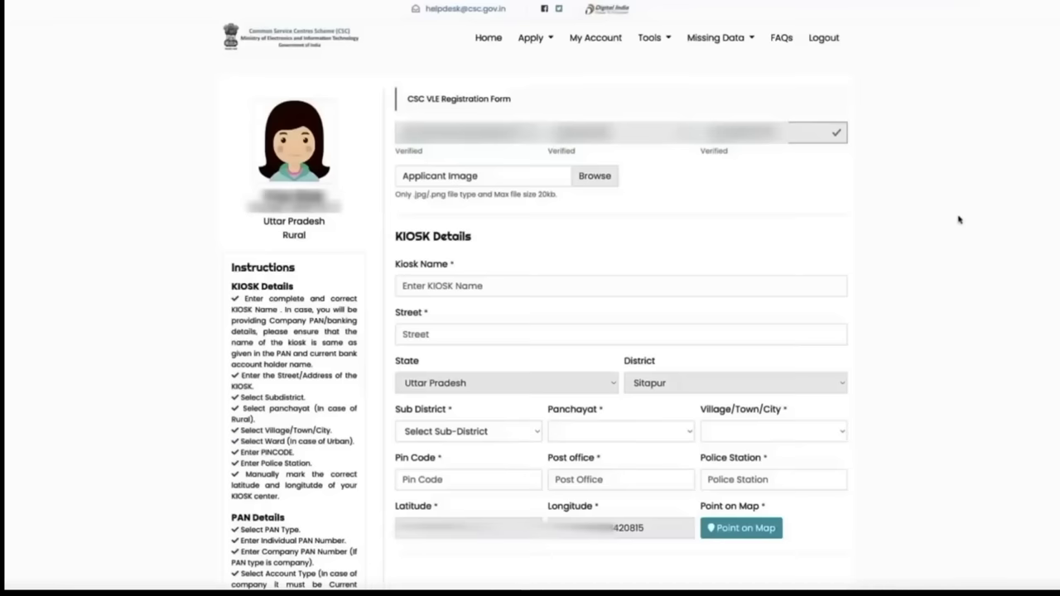
{"action": "left_click", "coordinate": [604, 182]}
{"action": "left_click", "coordinate": [480, 212]}
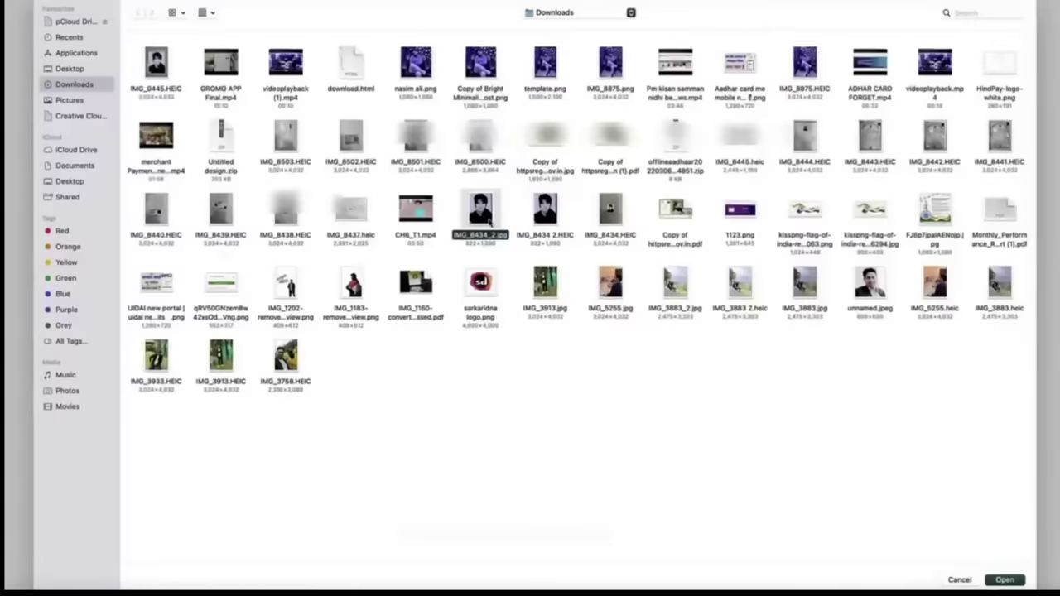
{"action": "left_click", "coordinate": [1004, 580]}
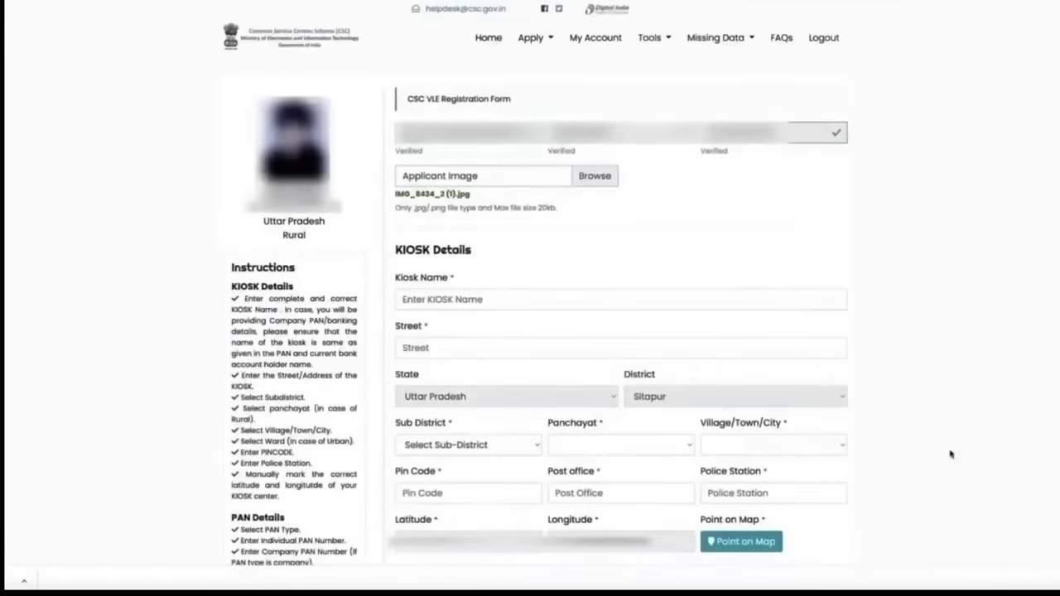
{"action": "left_click", "coordinate": [666, 298]}
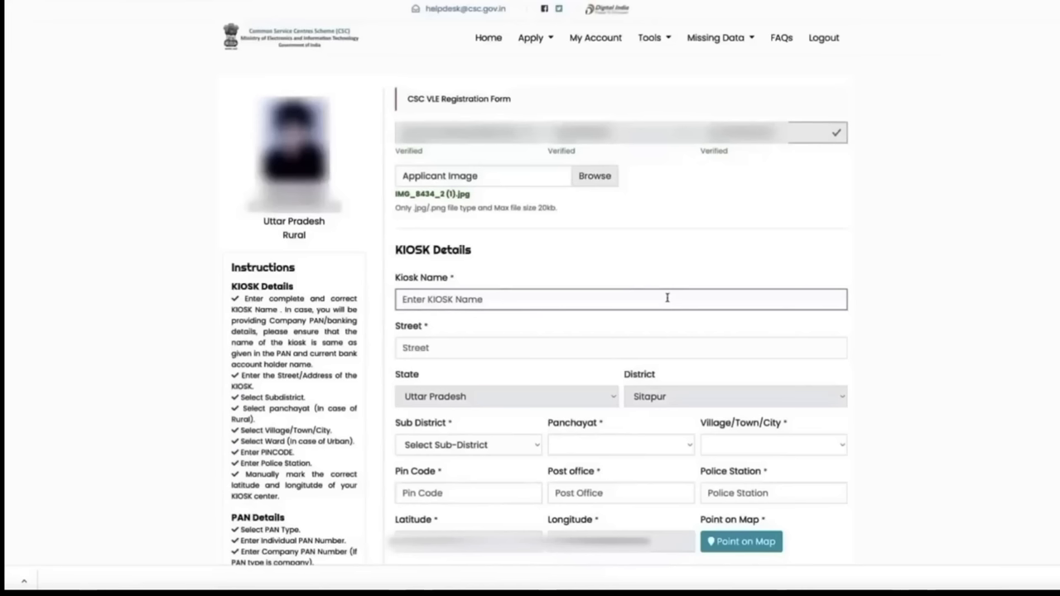
Type the kiosk name and paste the saved address as the street
{"action": "type", "text": "Pra"}
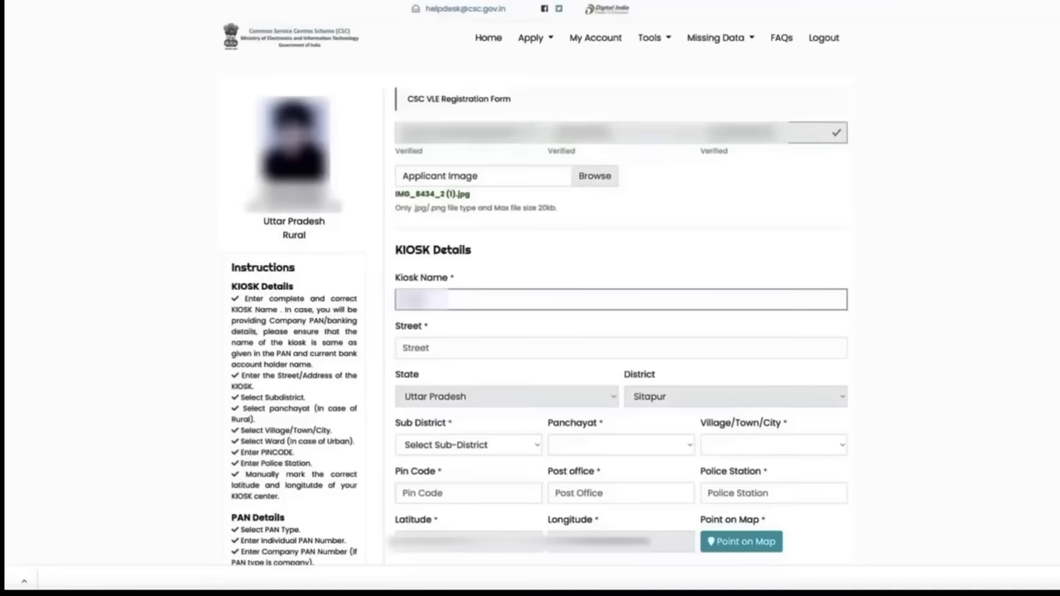
{"action": "type", "text": "Center"}
{"action": "key", "text": "Tab"}
{"action": "key", "text": "ctrl+v"}
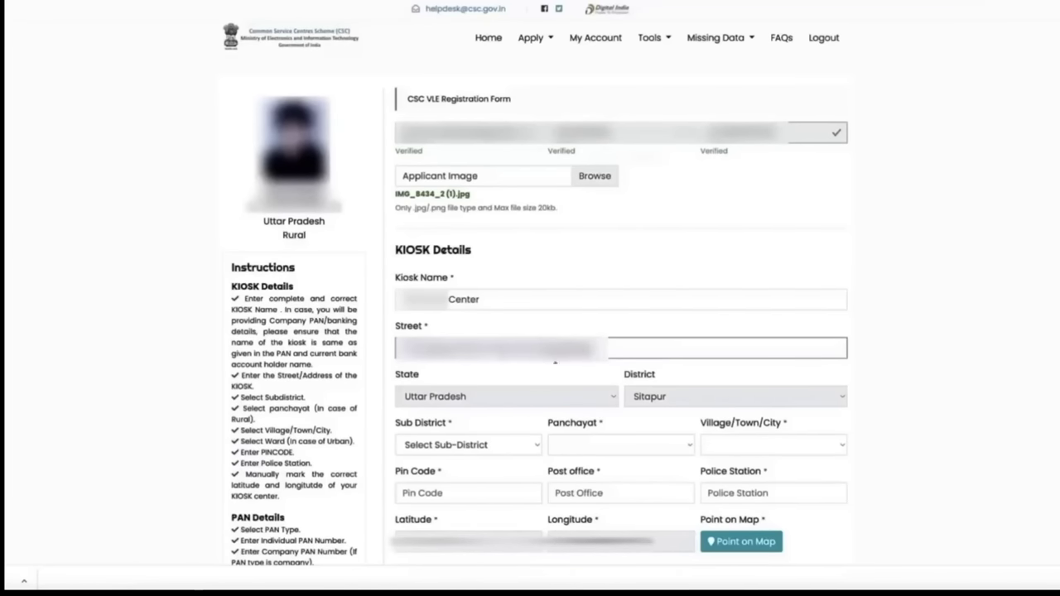
Choose the kiosk's sub district and village, then enter the police station
{"action": "left_click", "coordinate": [511, 451]}
{"action": "left_click", "coordinate": [464, 509]}
{"action": "scroll", "coordinate": [861, 454], "scroll_direction": "down", "scroll_amount": 1}
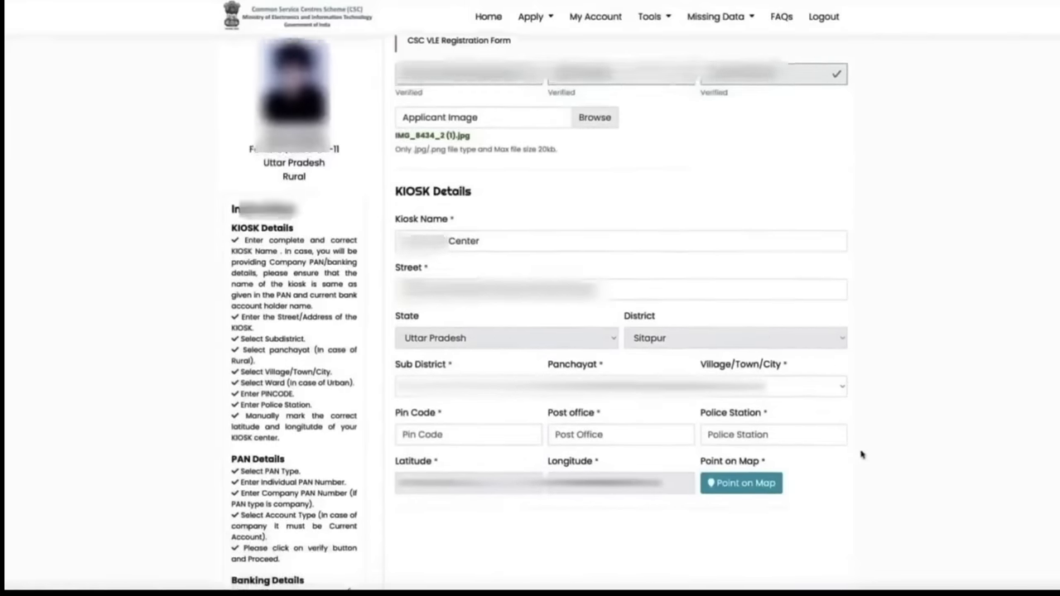
{"action": "left_click", "coordinate": [817, 378]}
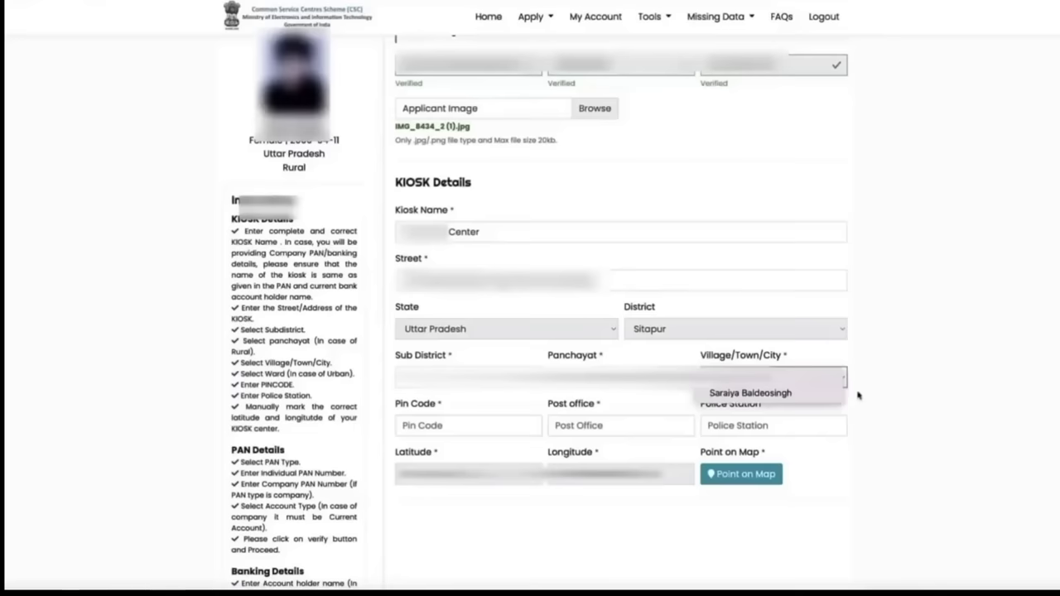
{"action": "left_click", "coordinate": [816, 394]}
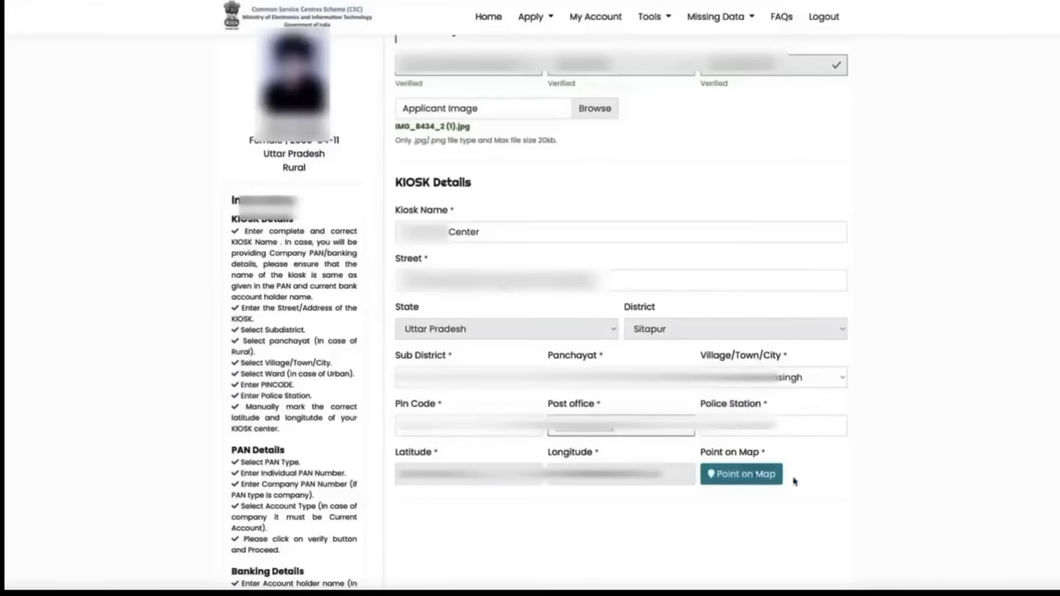
{"action": "key", "text": "Tab"}
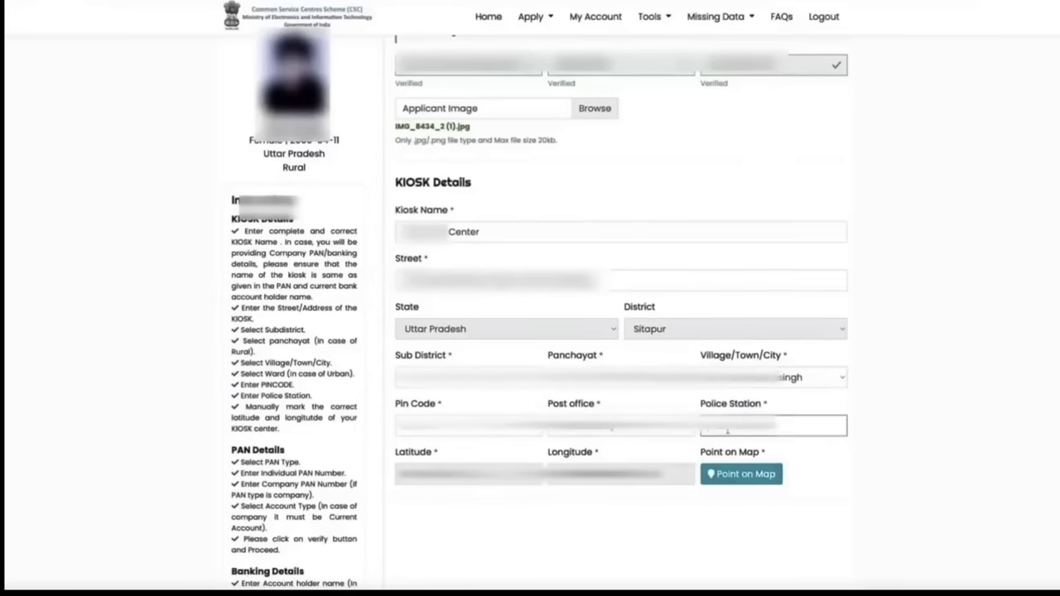
{"action": "type", "text": "olice Stat"}
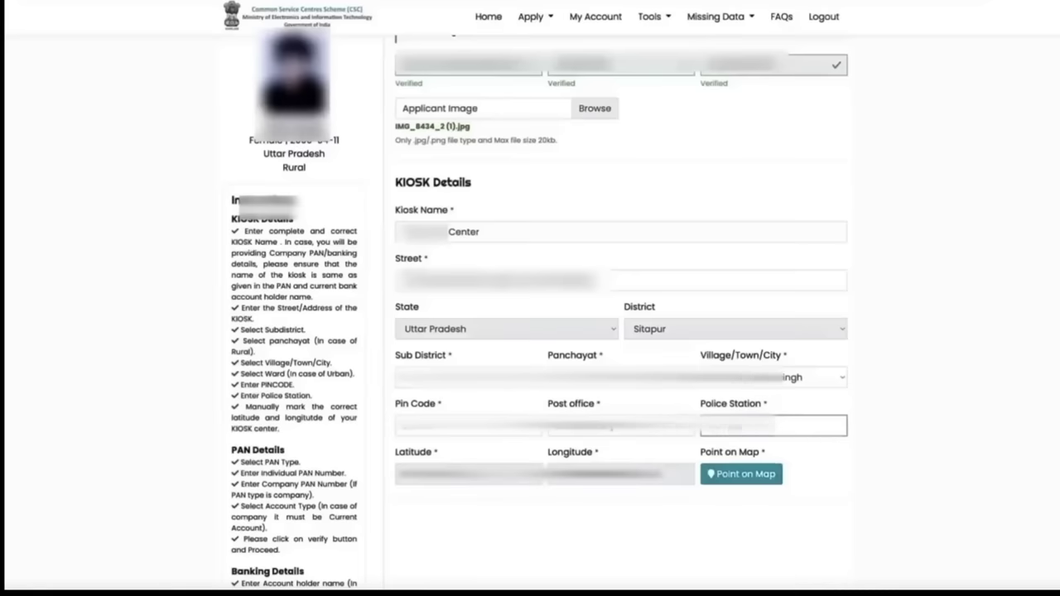
{"action": "type", "text": "ion"}
{"action": "left_click", "coordinate": [910, 471]}
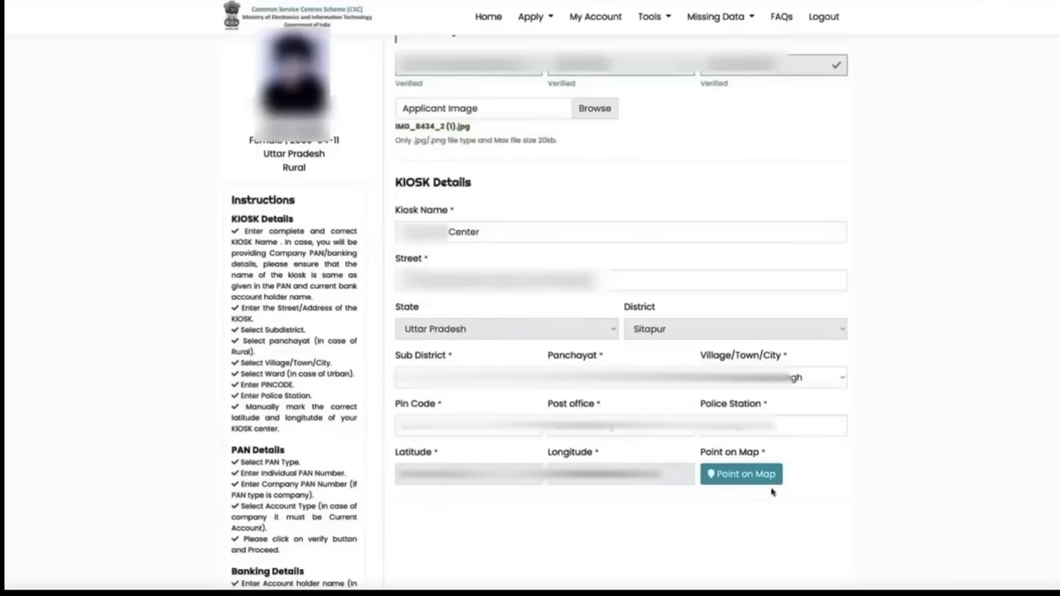
{"action": "scroll", "coordinate": [865, 513], "scroll_direction": "down", "scroll_amount": 1}
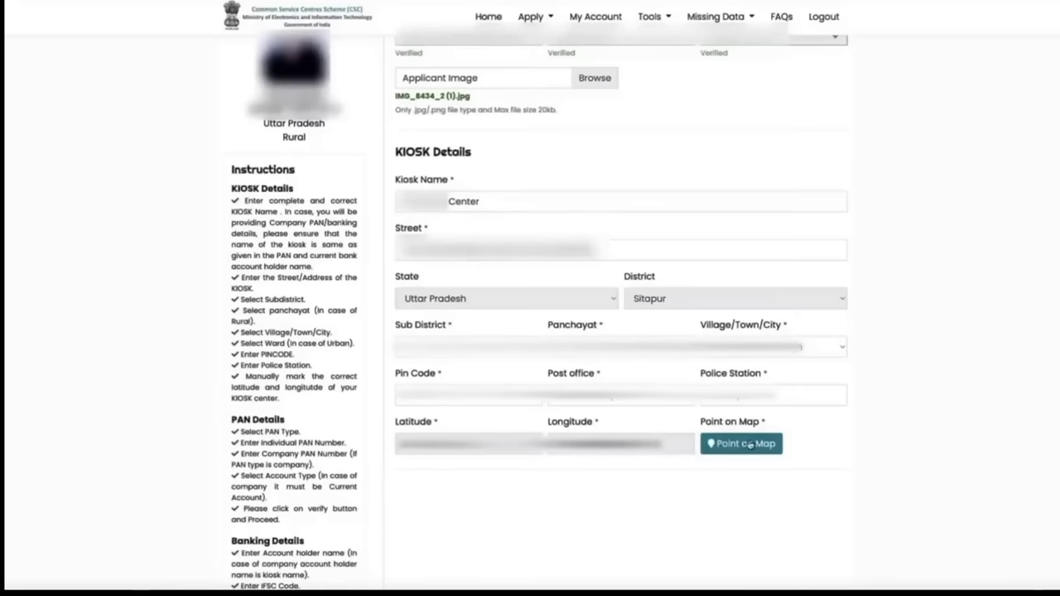
Show the location map, zoom in and place the kiosk marker near Sitapur
{"action": "left_click", "coordinate": [745, 445]}
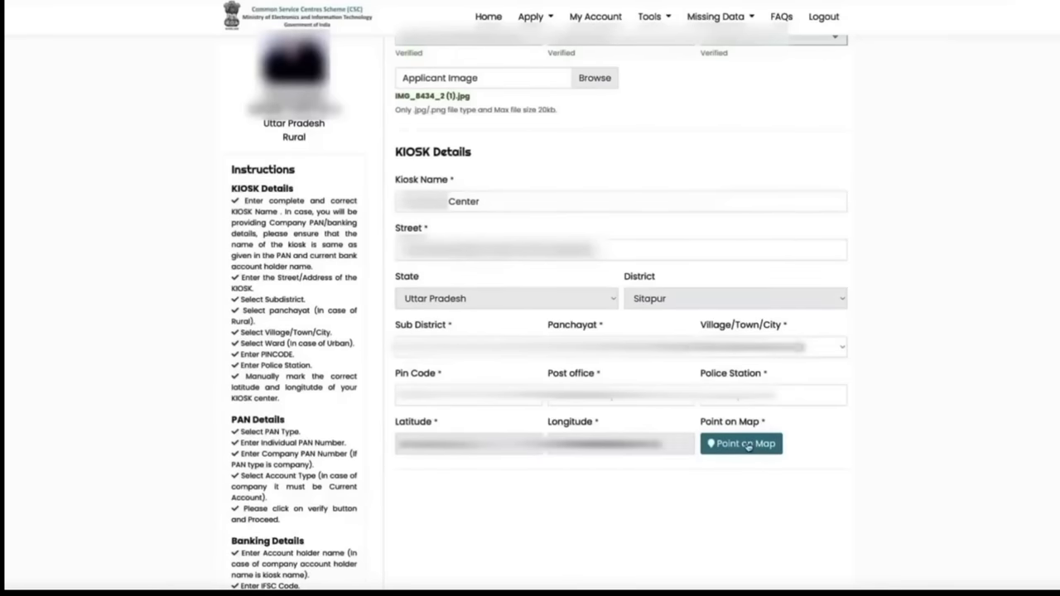
{"action": "scroll", "coordinate": [961, 463], "scroll_direction": "down", "scroll_amount": 1}
{"action": "scroll", "coordinate": [961, 464], "scroll_direction": "down", "scroll_amount": 2}
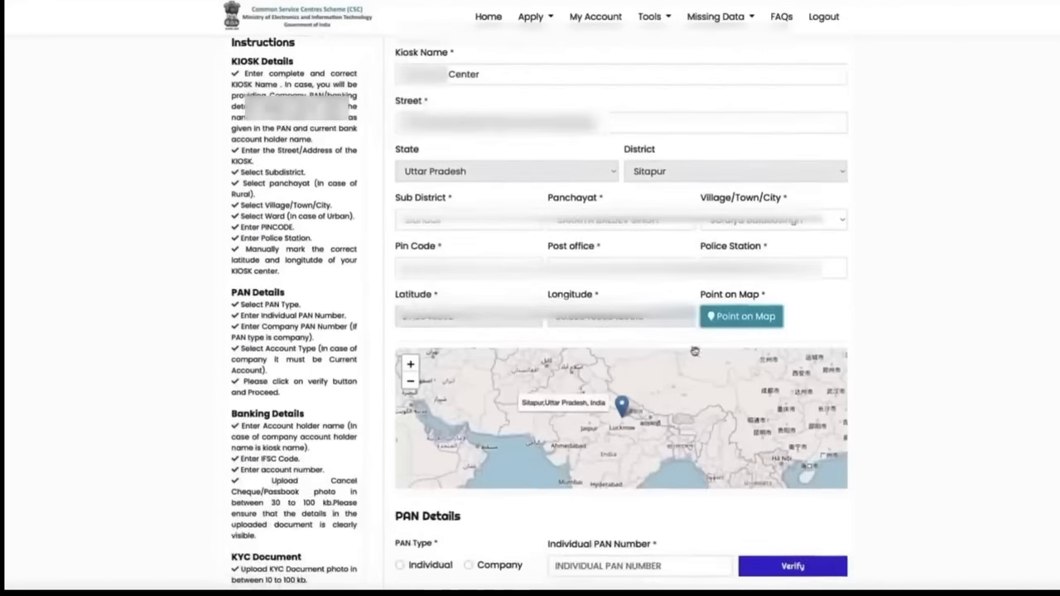
{"action": "left_click", "coordinate": [409, 364]}
{"action": "scroll", "coordinate": [417, 394], "scroll_direction": "down", "scroll_amount": 2}
{"action": "left_click_drag", "start_coordinate": [418, 396], "coordinate": [521, 409]}
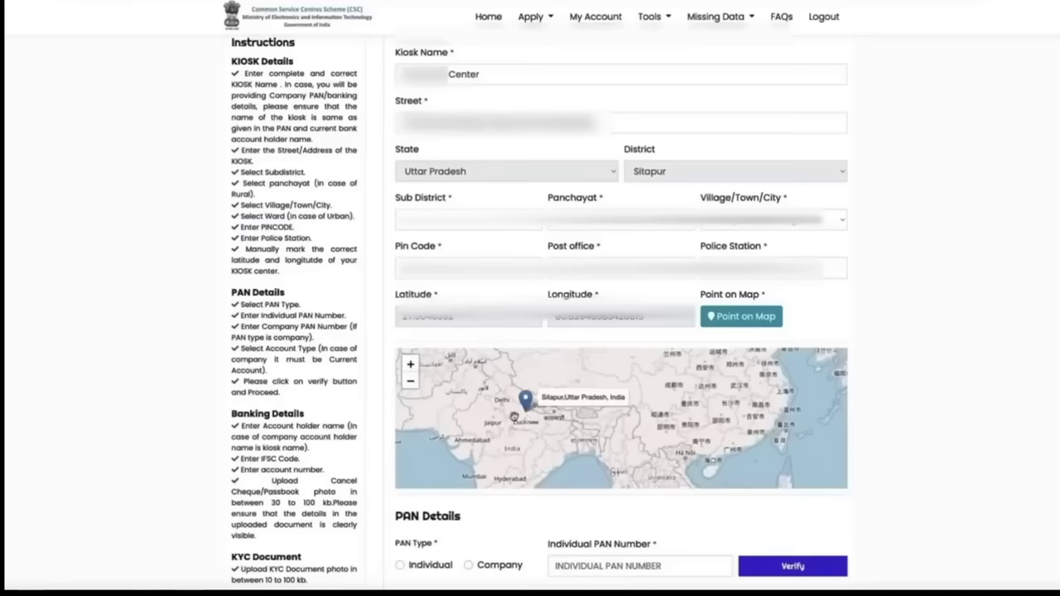
{"action": "left_click", "coordinate": [514, 412]}
Adjust the marker to set latitude 27.39169200643963 and longitude 80.89762933552267
{"action": "left_click", "coordinate": [719, 315]}
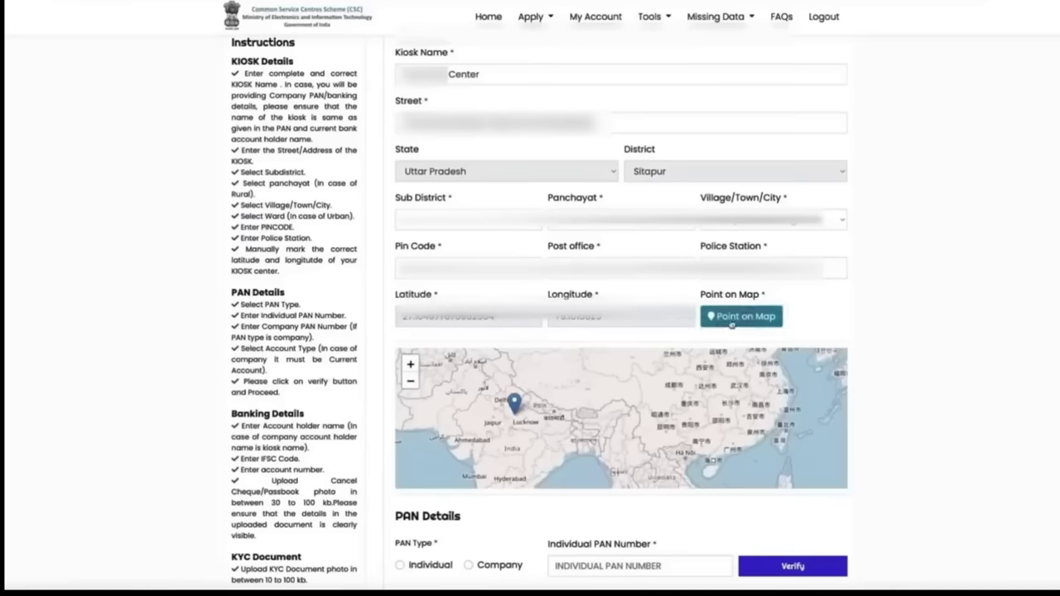
{"action": "left_click_drag", "start_coordinate": [635, 446], "coordinate": [837, 447]}
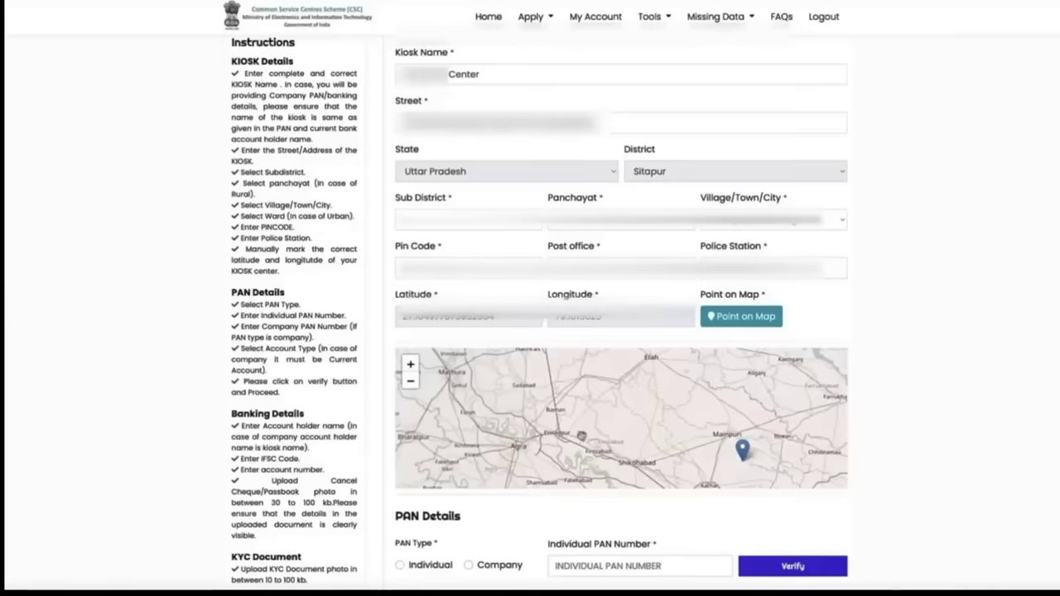
{"action": "left_click_drag", "start_coordinate": [692, 442], "coordinate": [629, 441]}
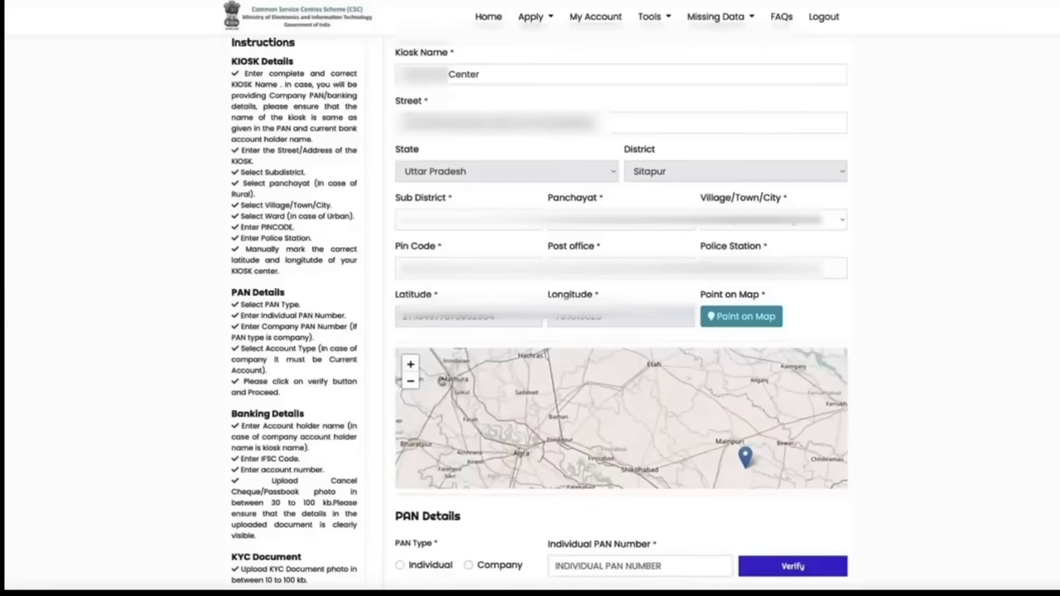
{"action": "left_click", "coordinate": [410, 364]}
{"action": "left_click", "coordinate": [411, 382]}
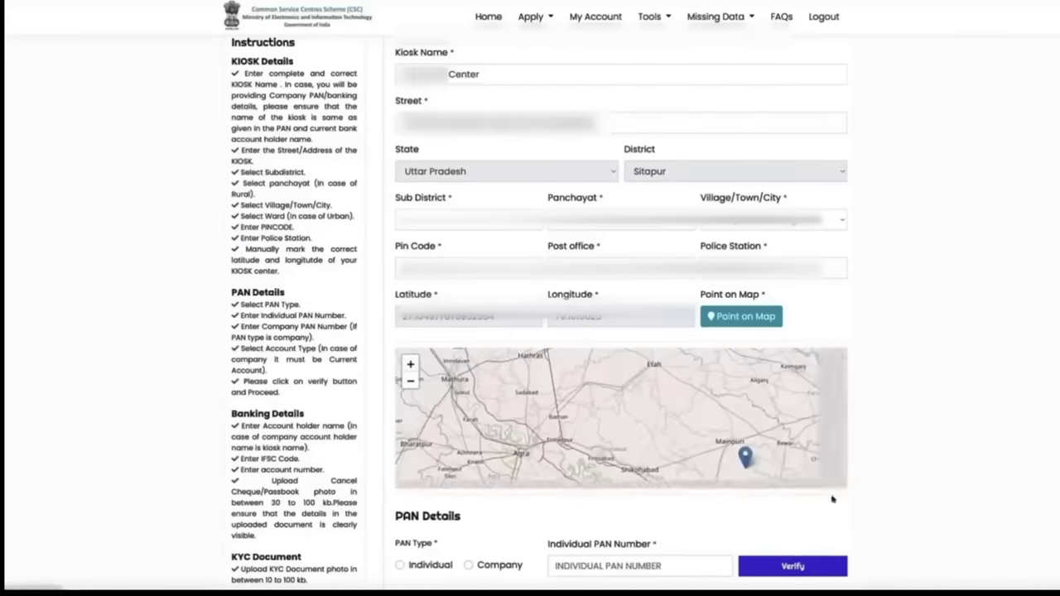
{"action": "left_click_drag", "start_coordinate": [748, 456], "coordinate": [574, 389]}
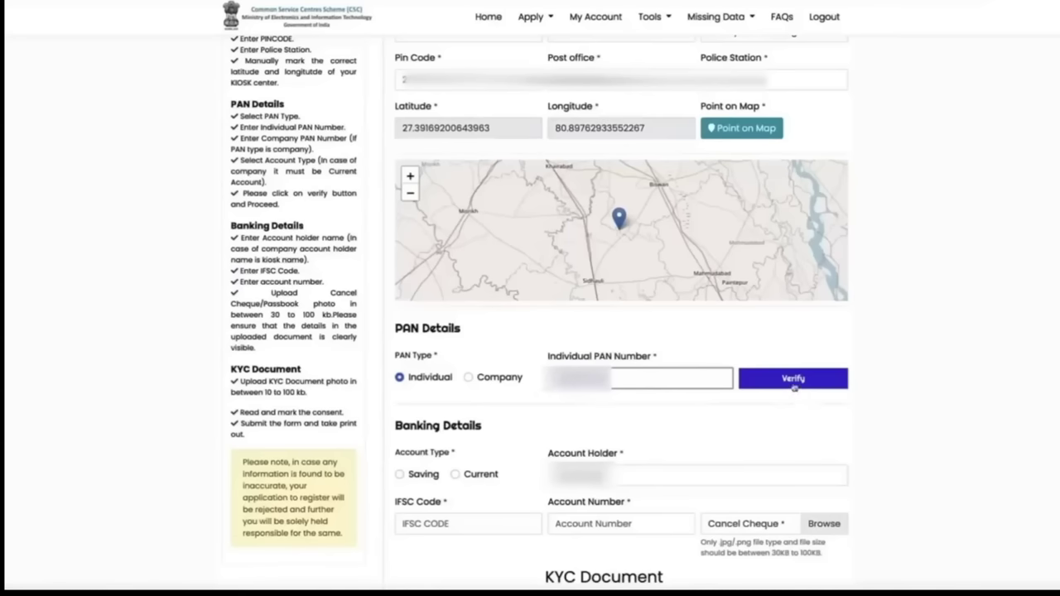
Verify the PAN and choose Saving as the account type
{"action": "left_click", "coordinate": [797, 378]}
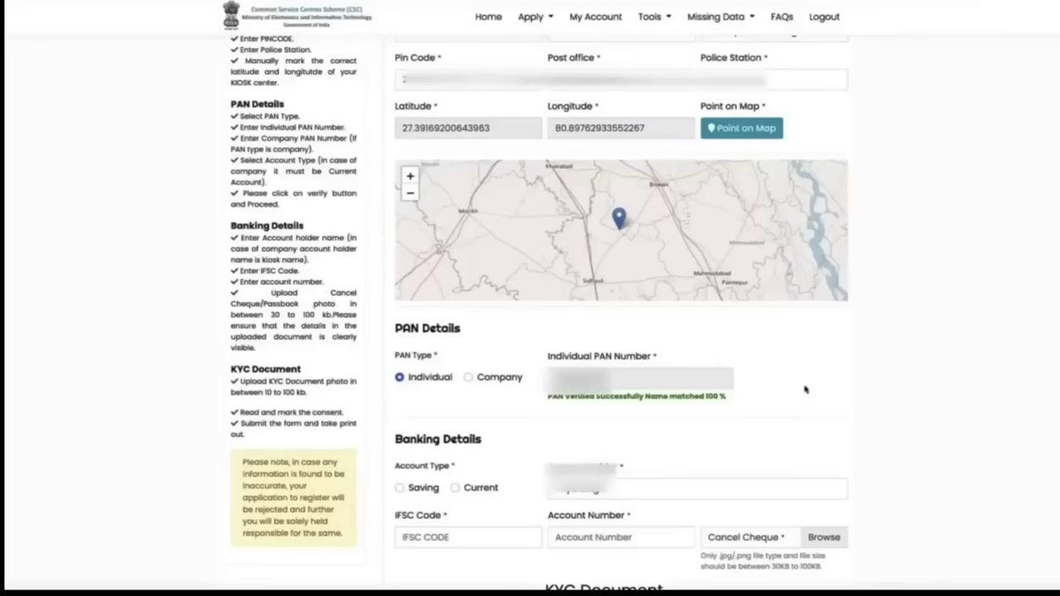
{"action": "scroll", "coordinate": [907, 430], "scroll_direction": "down", "scroll_amount": 1}
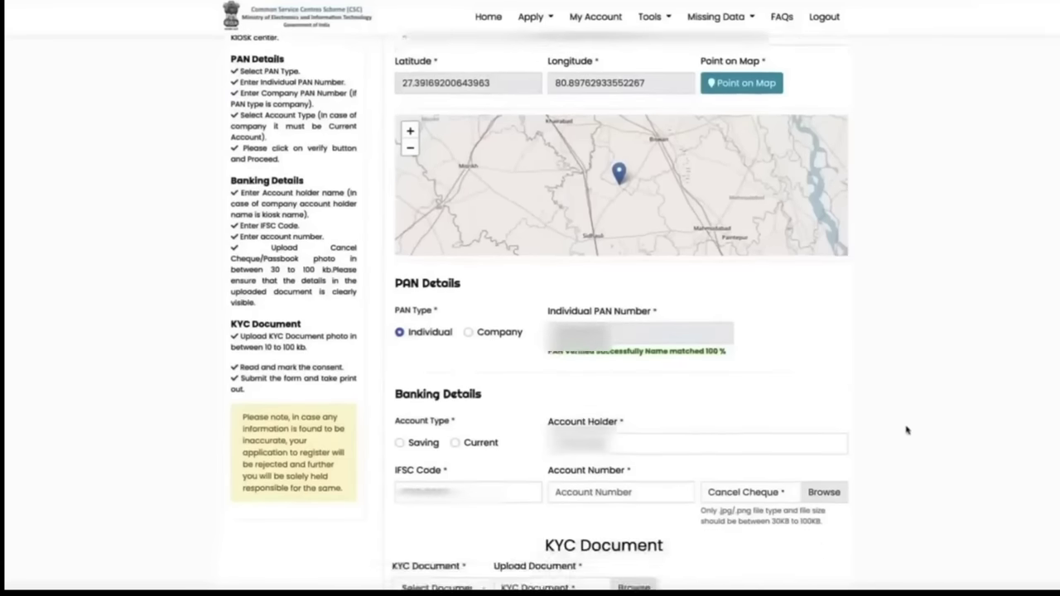
{"action": "scroll", "coordinate": [907, 429], "scroll_direction": "down", "scroll_amount": 2}
{"action": "left_click", "coordinate": [400, 333]}
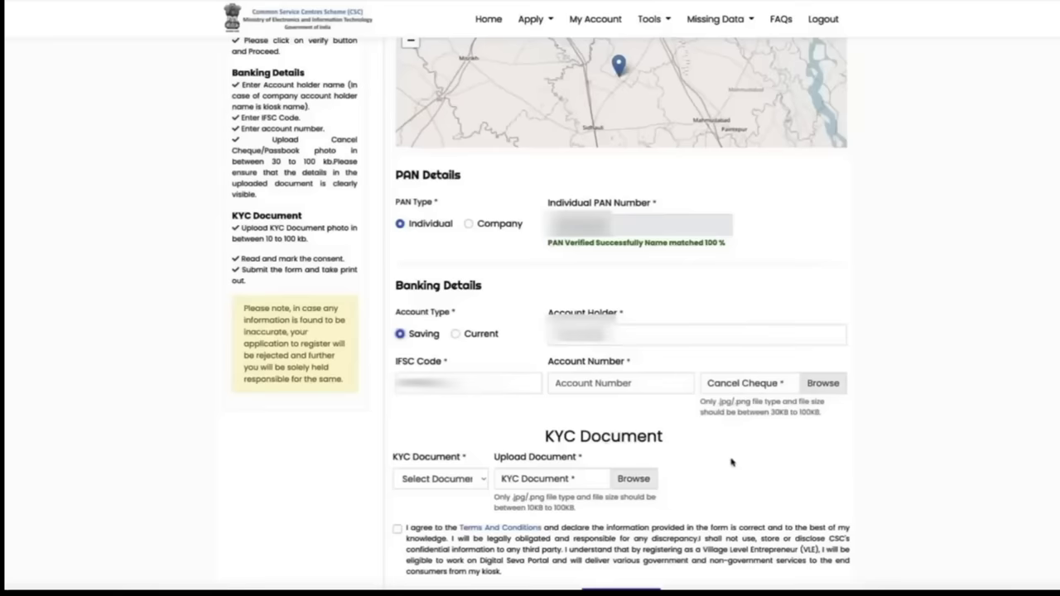
Fill in the IFSC code for SBI Master Bagh, Sitapur, and enter the bank account number
{"action": "scroll", "coordinate": [731, 462], "scroll_direction": "down", "scroll_amount": 1}
{"action": "key", "text": "Tab"}
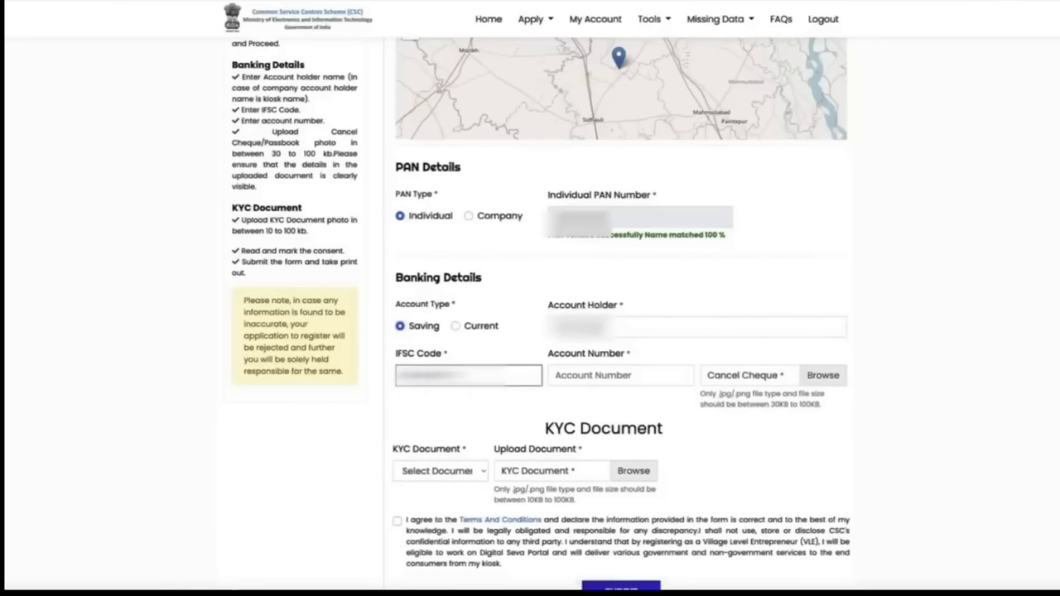
{"action": "key", "text": "Tab"}
{"action": "type", "text": "222222222222"}
{"action": "scroll", "coordinate": [679, 457], "scroll_direction": "down", "scroll_amount": 1}
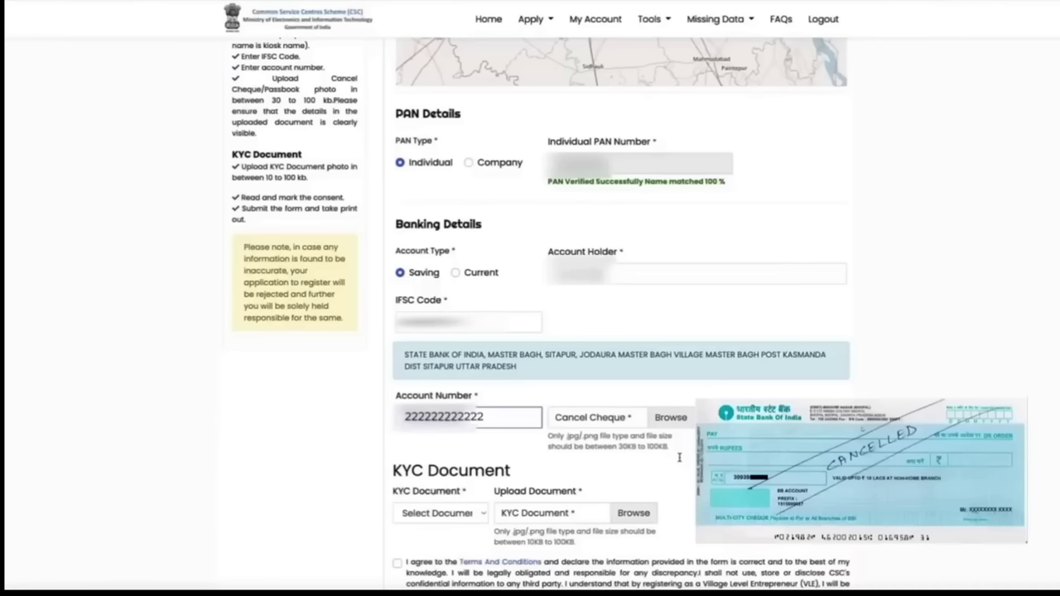
{"action": "scroll", "coordinate": [654, 422], "scroll_direction": "down", "scroll_amount": 1}
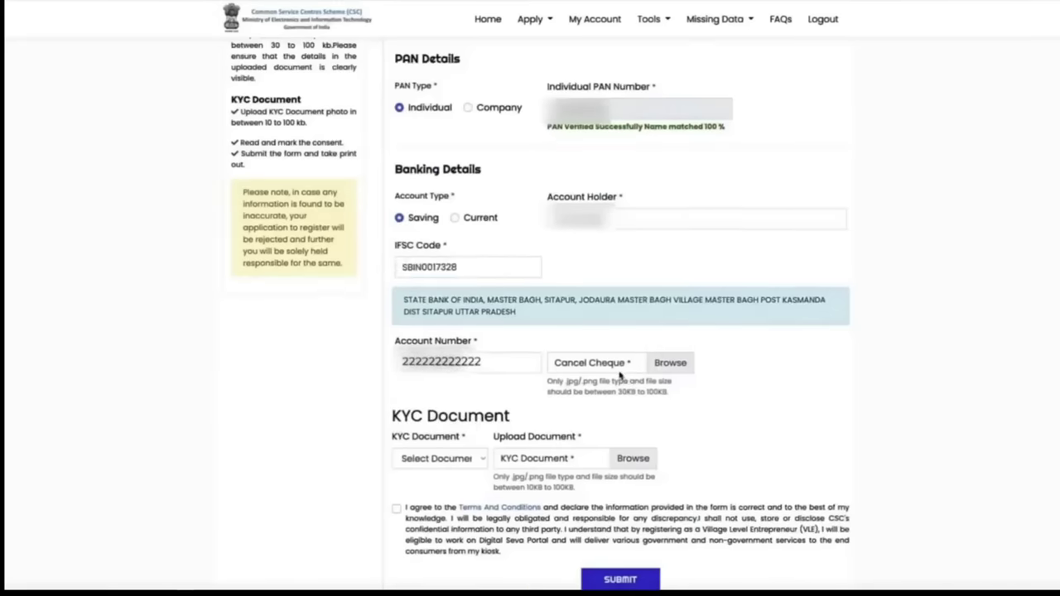
Upload IMG_0447 as the cancelled cheque image
{"action": "left_click", "coordinate": [620, 370]}
{"action": "left_click", "coordinate": [156, 62]}
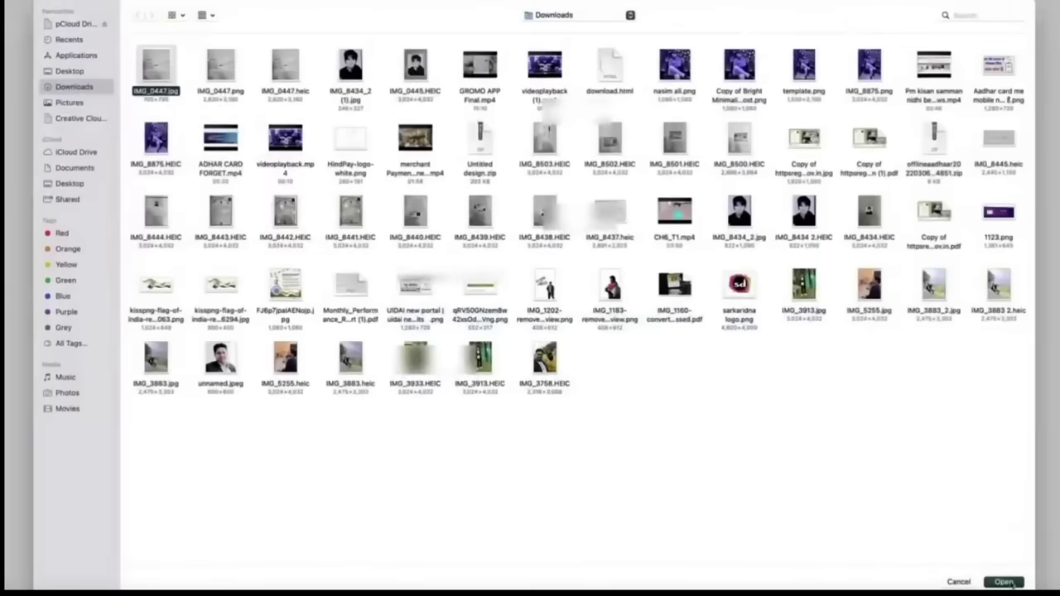
{"action": "left_click", "coordinate": [1003, 578]}
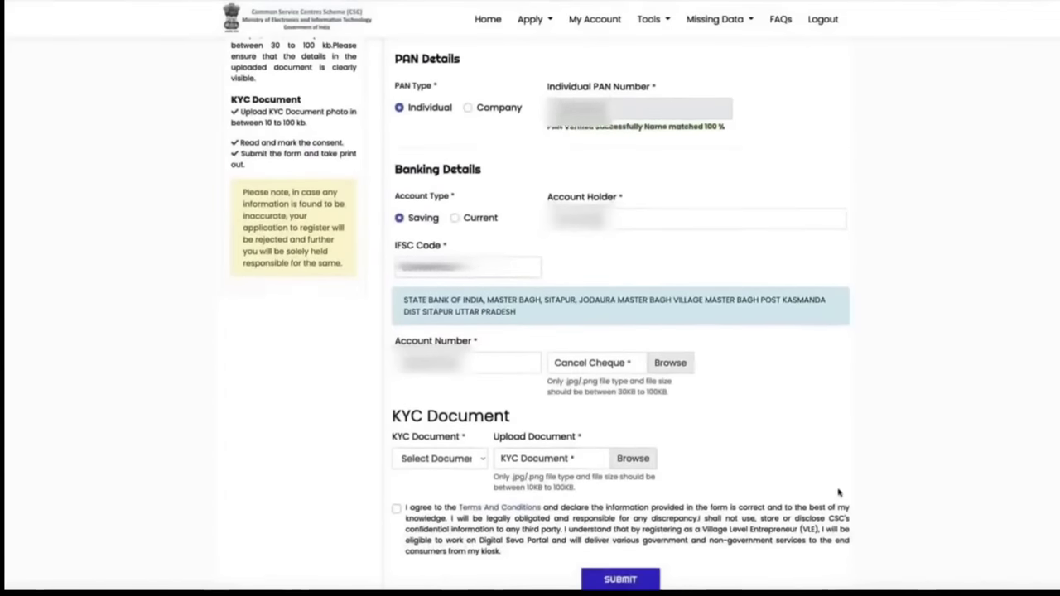
{"action": "scroll", "coordinate": [836, 495], "scroll_direction": "down", "scroll_amount": 3}
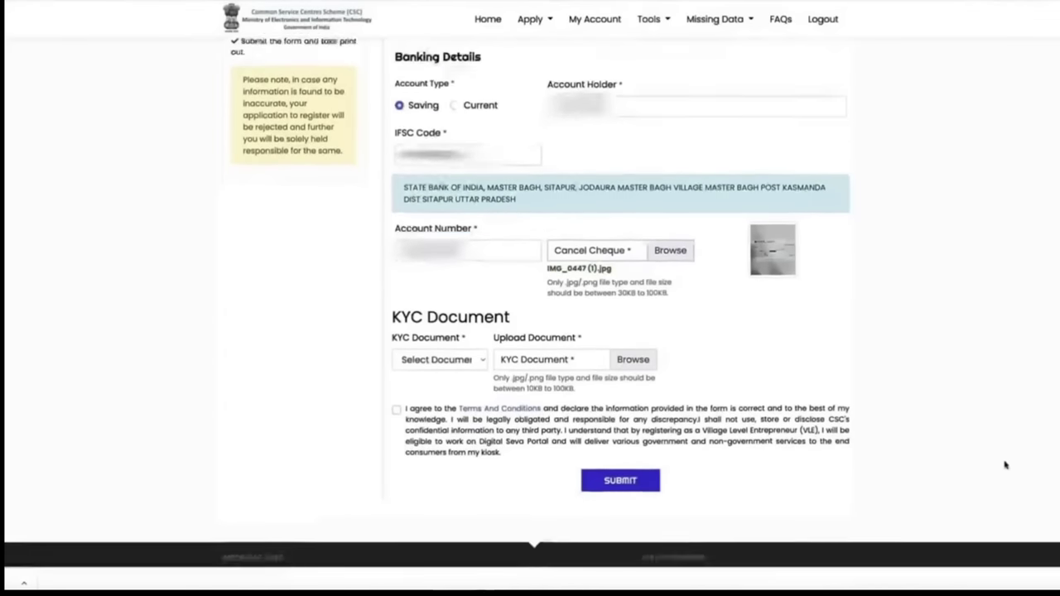
Choose Voter ID Card as the KYC document, accept the terms and submit the registration
{"action": "left_click", "coordinate": [437, 370]}
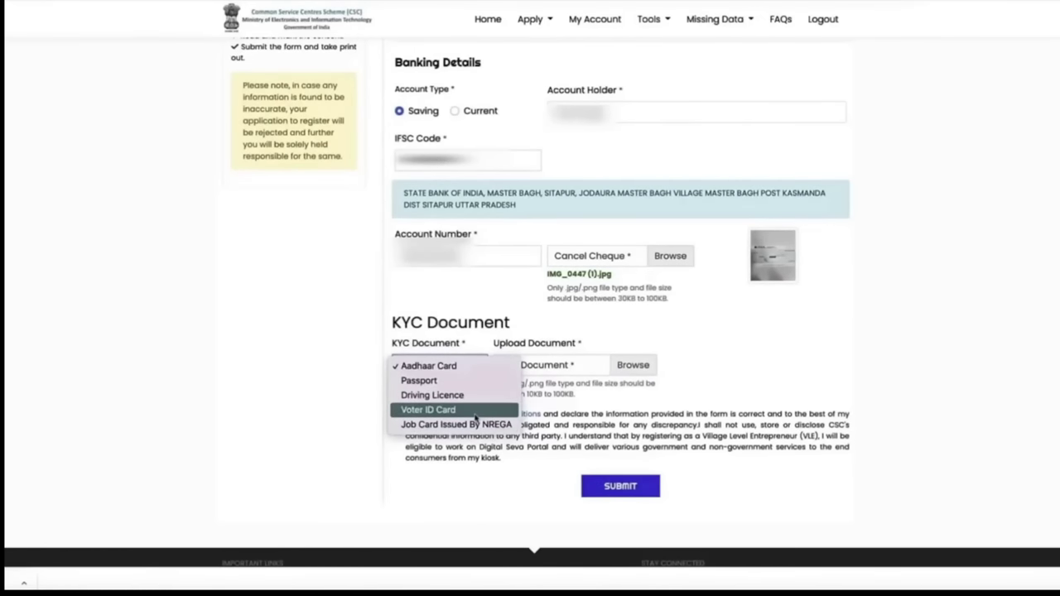
{"action": "left_click", "coordinate": [428, 409]}
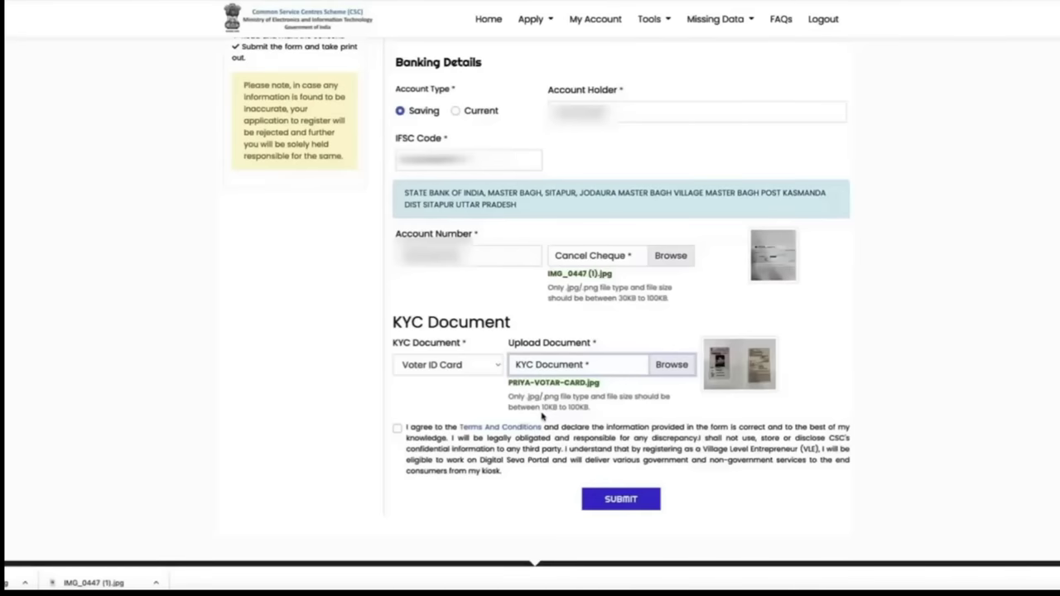
{"action": "left_click", "coordinate": [396, 430]}
{"action": "left_click", "coordinate": [620, 493]}
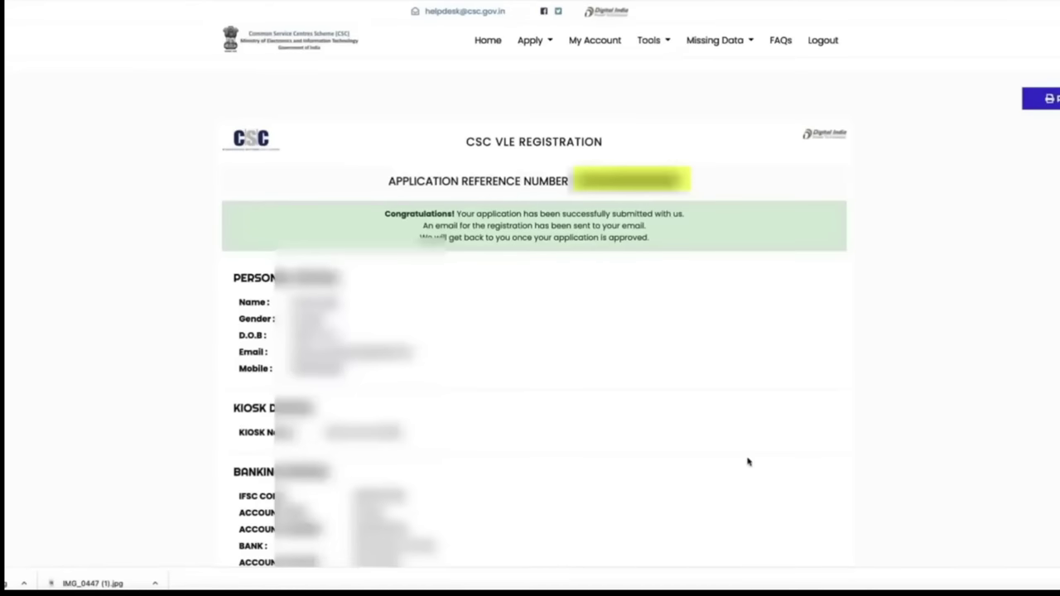
{"action": "scroll", "coordinate": [786, 329], "scroll_direction": "down", "scroll_amount": 5}
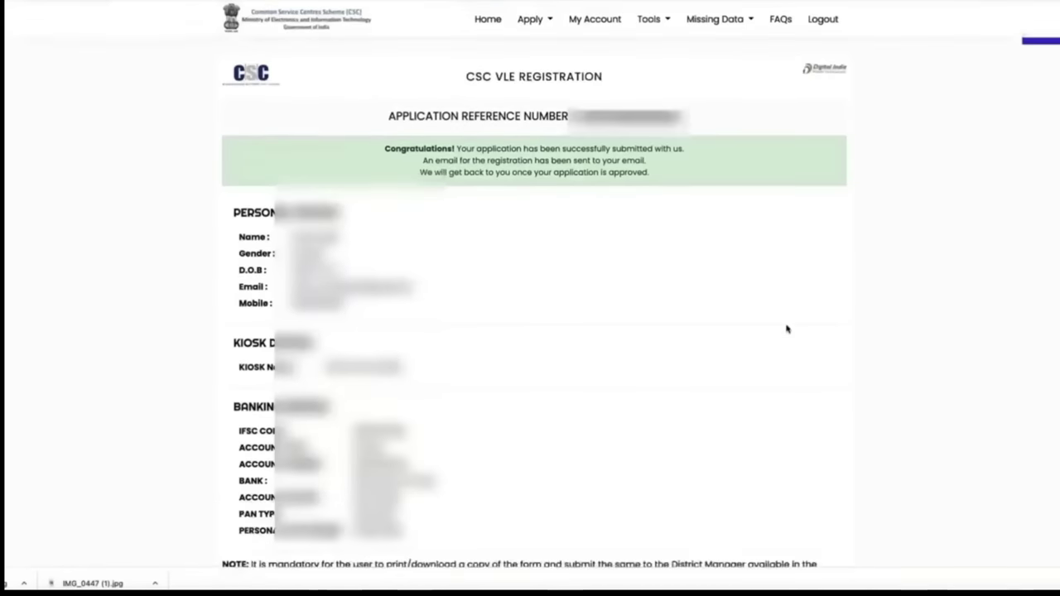
{"action": "scroll", "coordinate": [786, 341], "scroll_direction": "up", "scroll_amount": 2}
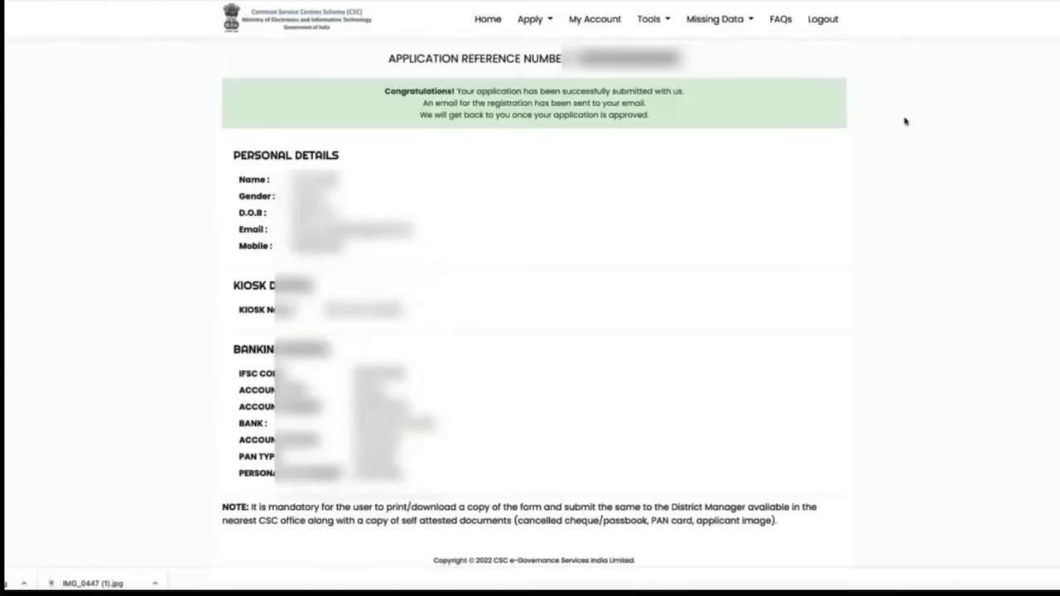